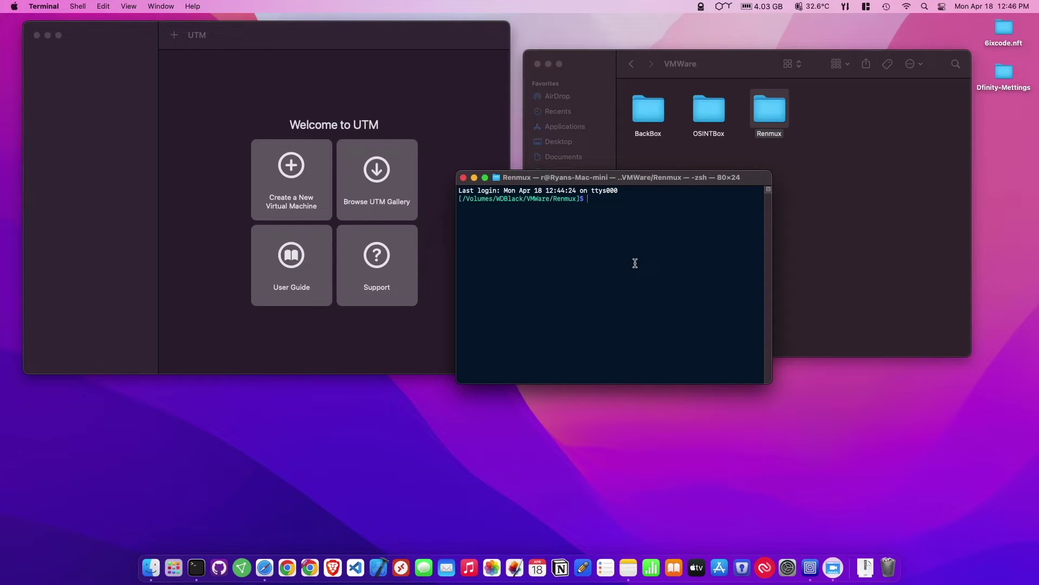
text(q)
text(e)
text(mu-)
text(img)
text( convert )
text(-p )
text(-O)
key(BackSpace)
key(BackSpace)
key(BackSpace)
key(BackSpace)
key(BackSpace)
key(BackSpace)
key(BackSpace)
key(BackSpace)
key(BackSpace)
key(BackSpace)
key(BackSpace)
key(BackSpace)
key(BackSpace)
key(BackSpace)
key(BackSpace)
key(BackSpace)
key(BackSpace)
key(BackSpace)
key(BackSpace)
key(BackSpace)
key(BackSpace)
key(BackSpace)
key(BackSpace)
List the folder's files and convert Renmux-disk1.vmdk into Renmux.qcow2 with qemu-img convert, using the options -p -O qcow2
text(ls)
key(Return)
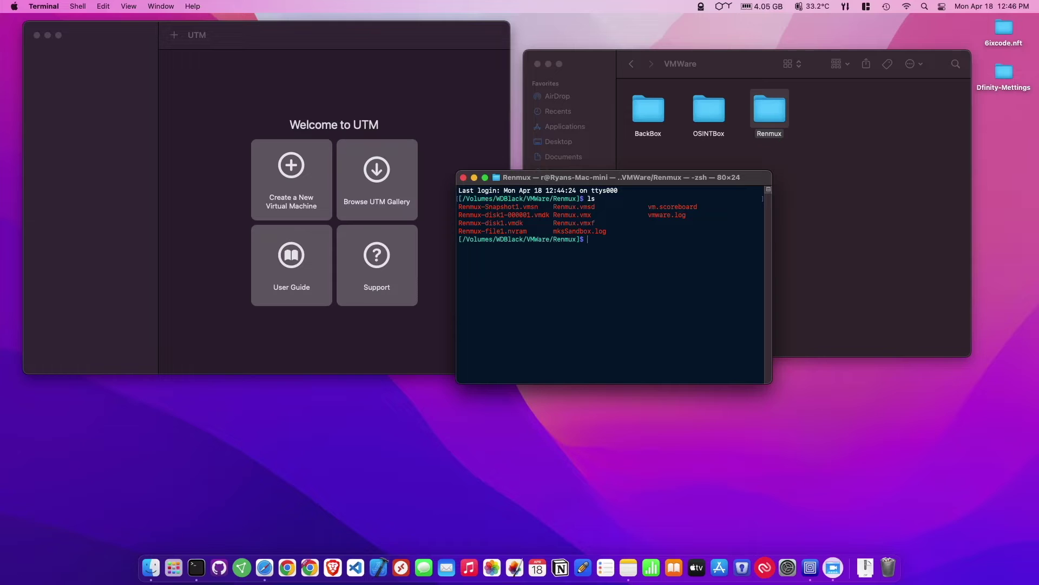
text(qemu )
text(img convert -p -O qcow2)
drag(461, 223, 524, 223)
right_click(521, 222)
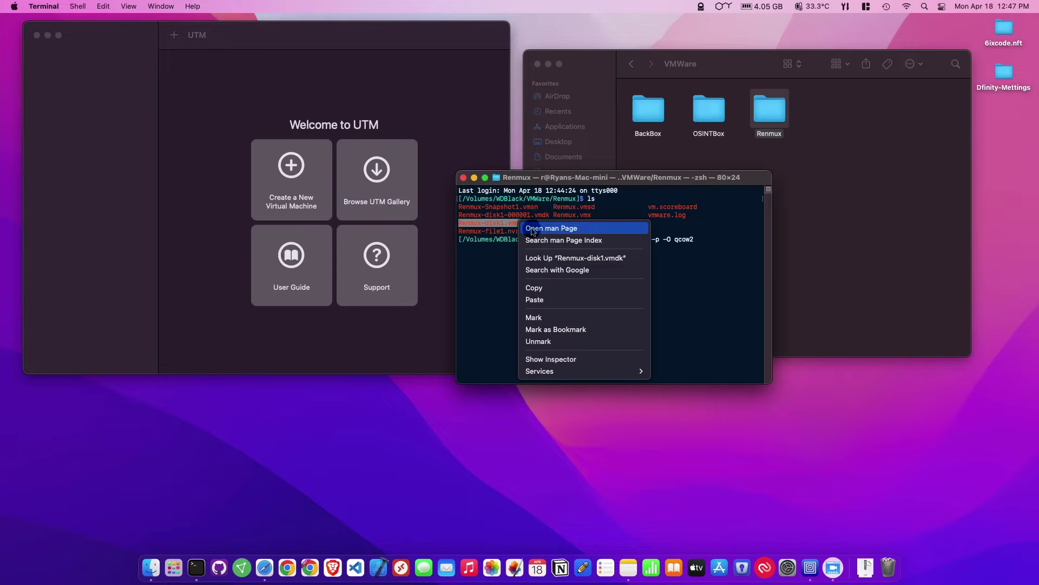
click(644, 294)
right_click(667, 271)
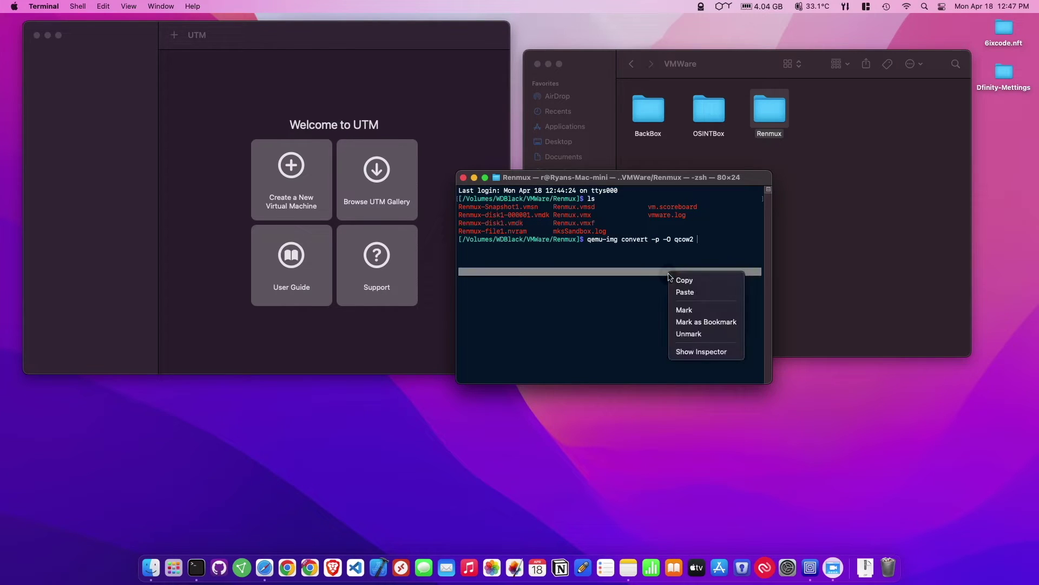
key(Return)
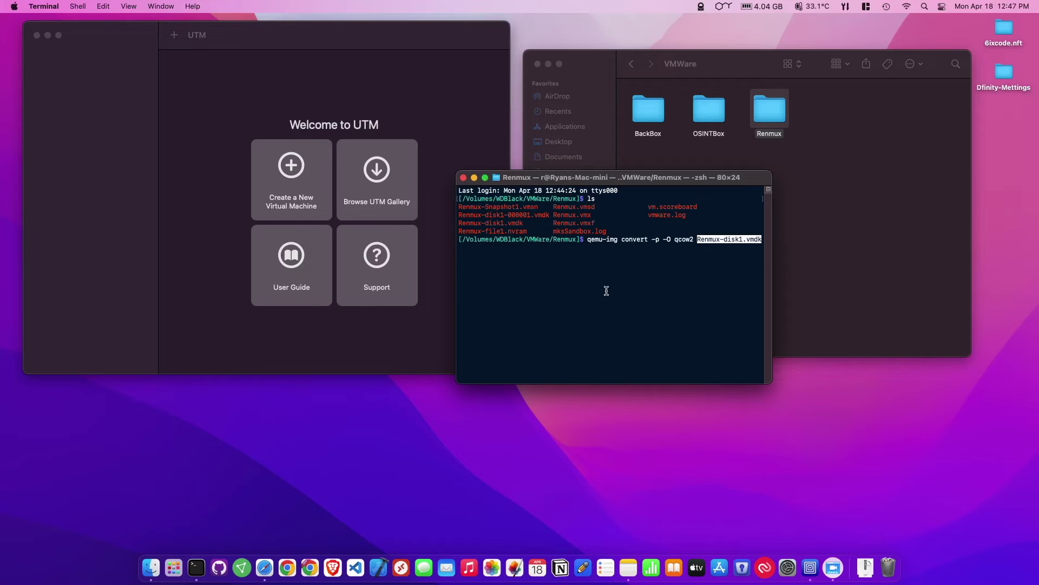
key(Right)
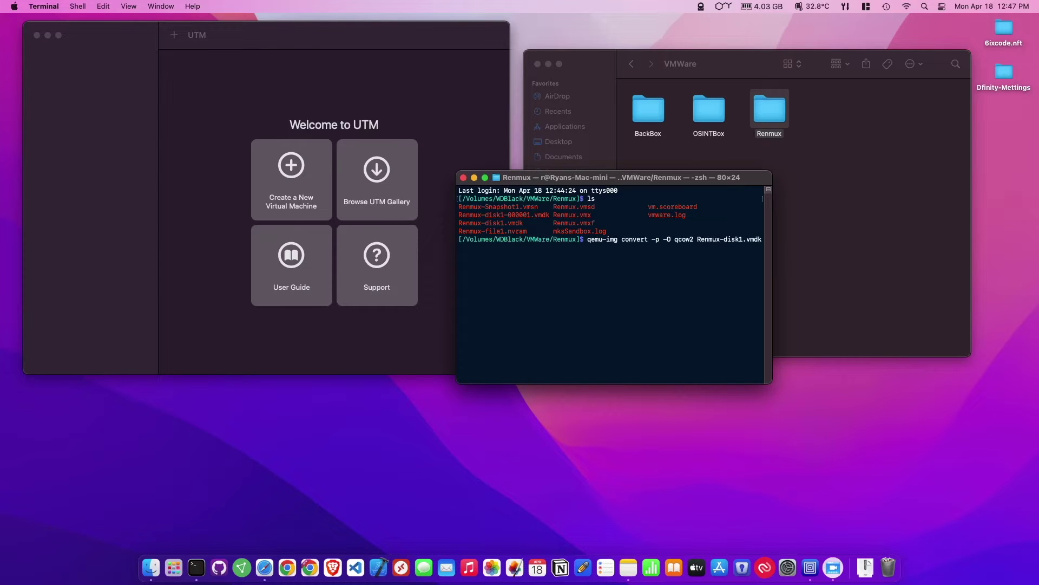
text(Renmux.qcow2)
key(Return)
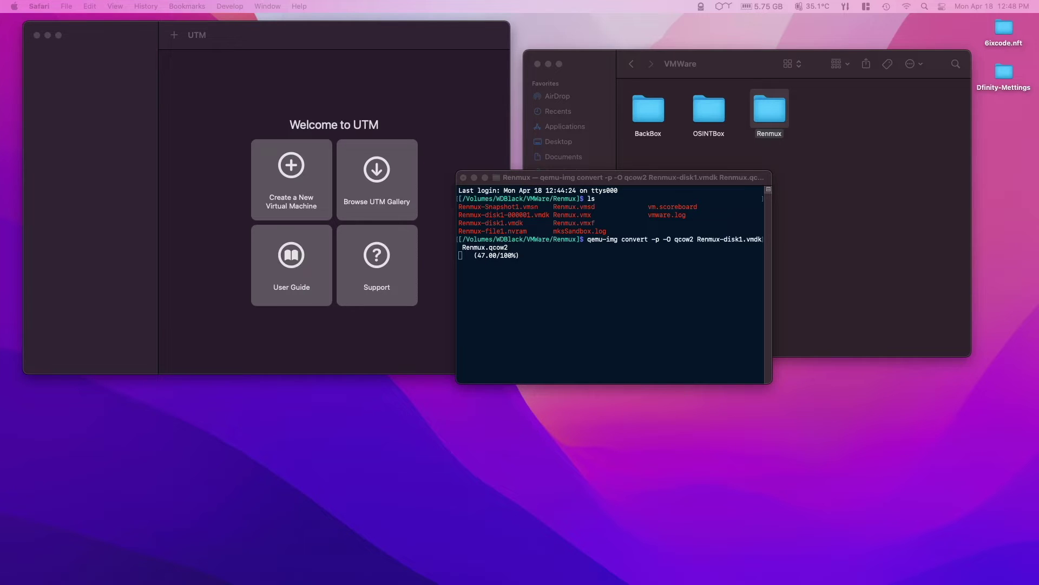
Switch to Finder, open the Renmux folder, and bring the terminal window to the front, placed below the folder's files
key(super+Tab)
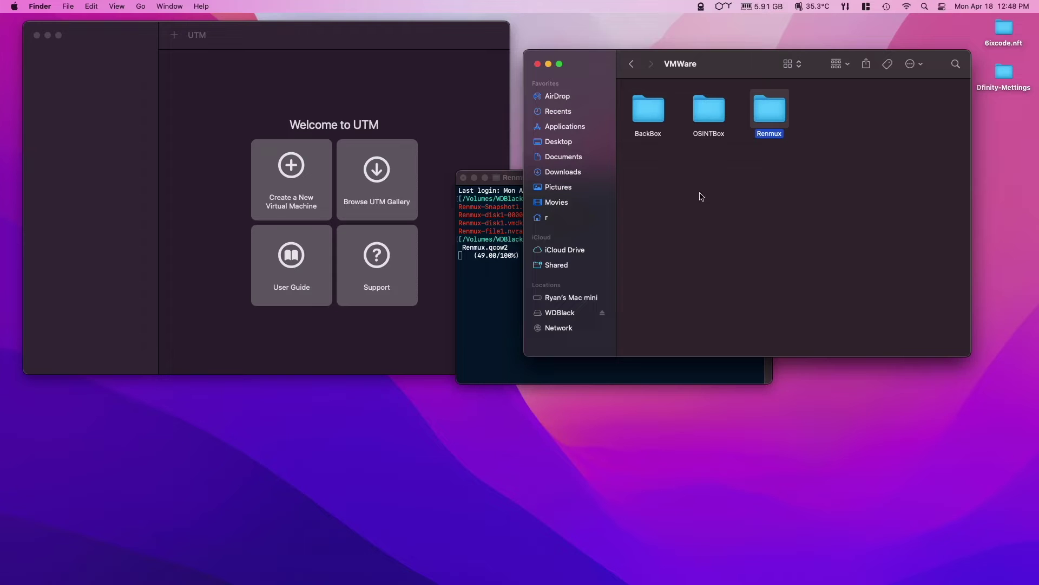
click(496, 319)
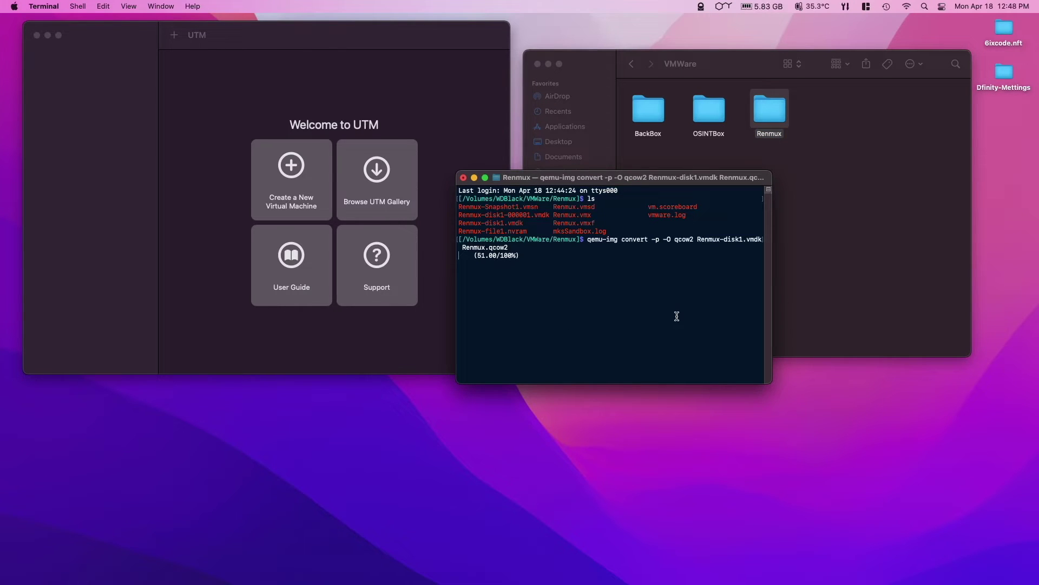
double_click(767, 111)
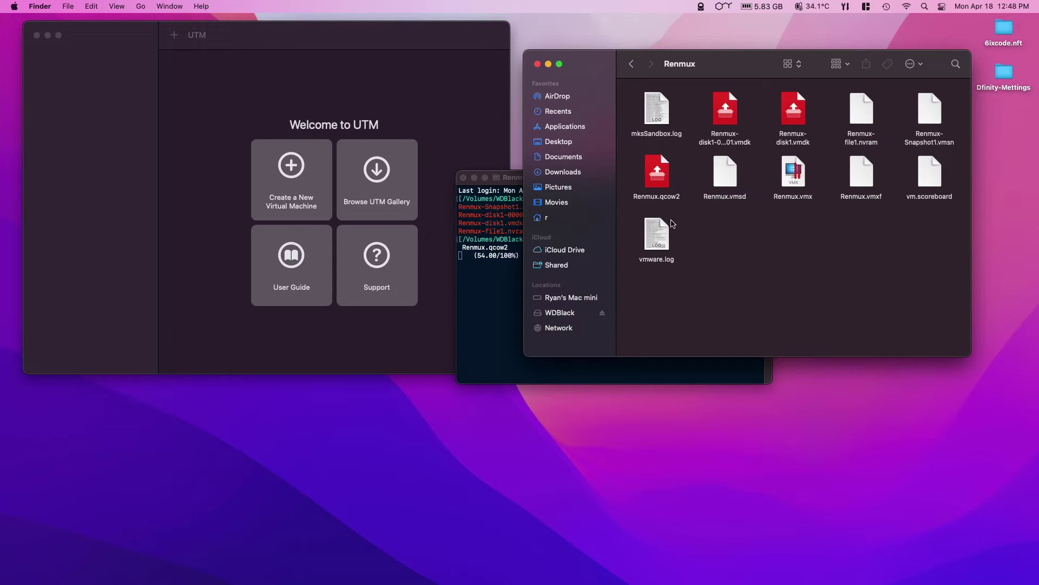
click(494, 349)
drag(648, 181, 707, 285)
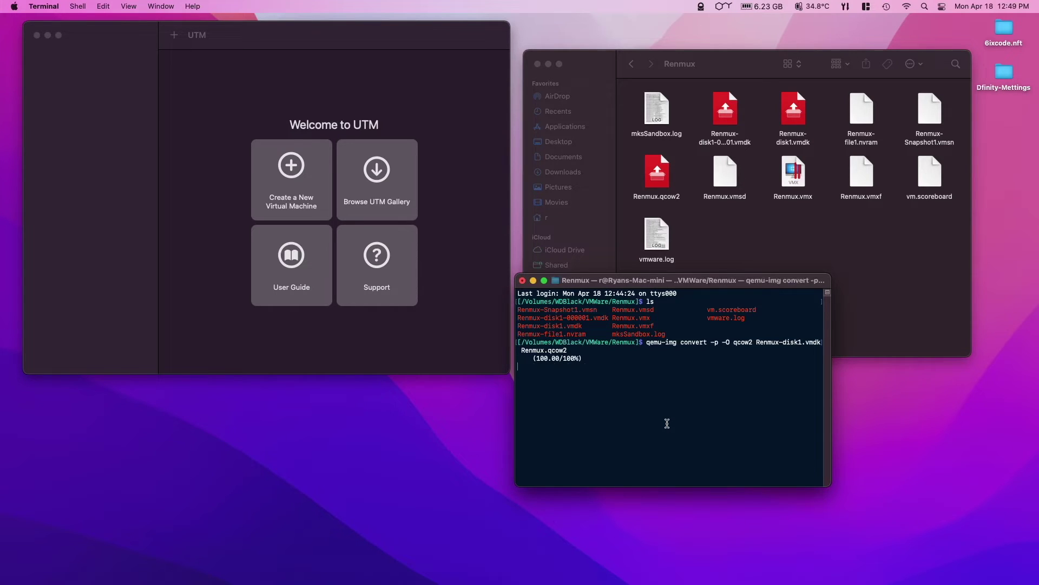
key(Up)
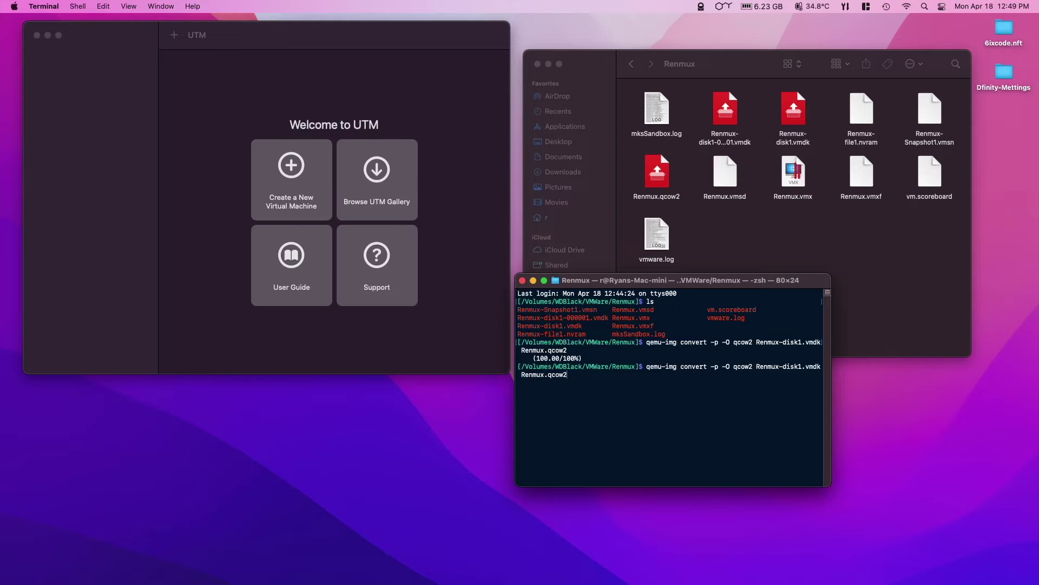
drag(646, 366, 624, 379)
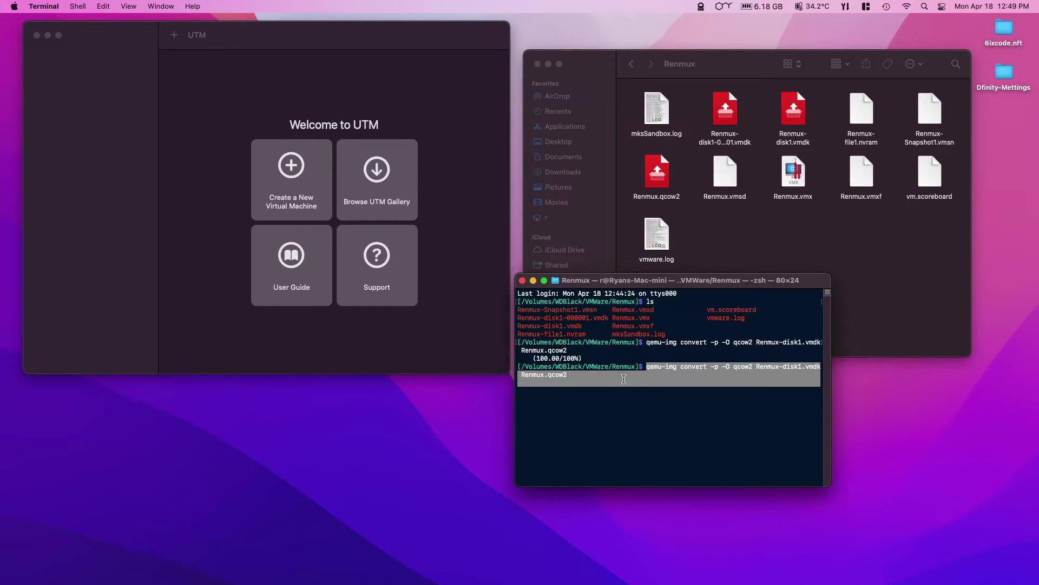
key(BackSpace)
key(BackSpace)
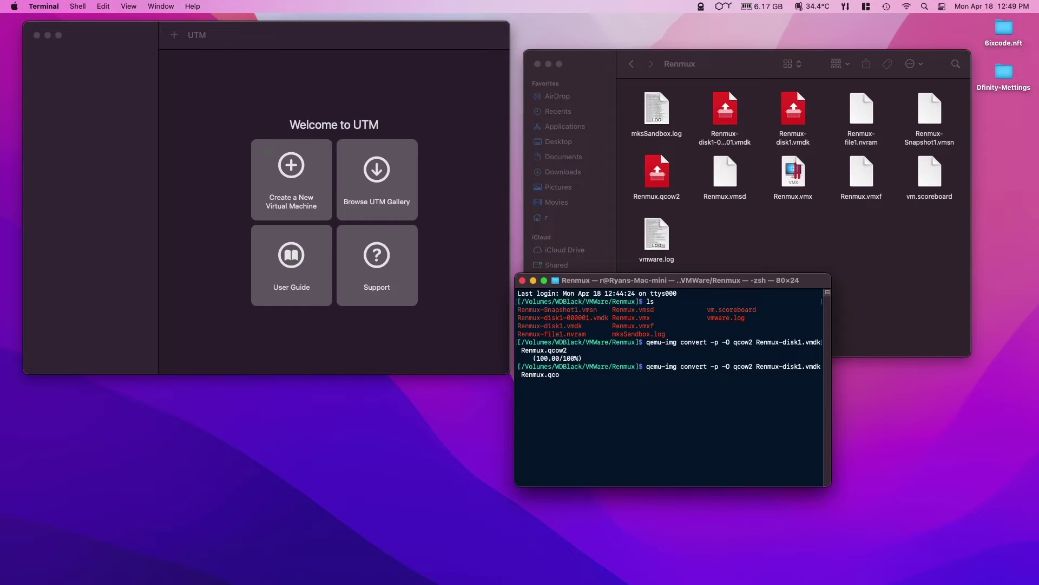
key(BackSpace)
key(BackSpace)
key(BackSpace)
key(BackSpace)
key(BackSpace)
key(BackSpace)
key(BackSpace)
key(BackSpace)
key(BackSpace)
key(BackSpace)
key(BackSpace)
key(BackSpace)
key(BackSpace)
key(BackSpace)
key(BackSpace)
key(BackSpace)
key(BackSpace)
key(BackSpace)
key(BackSpace)
key(BackSpace)
key(BackSpace)
key(BackSpace)
key(BackSpace)
key(BackSpace)
key(BackSpace)
key(BackSpace)
key(BackSpace)
key(BackSpace)
key(BackSpace)
key(BackSpace)
key(BackSpace)
key(BackSpace)
key(BackSpace)
key(BackSpace)
key(BackSpace)
key(BackSpace)
key(BackSpace)
key(BackSpace)
key(BackSpace)
key(BackSpace)
key(BackSpace)
key(BackSpace)
key(BackSpace)
key(BackSpace)
key(BackSpace)
key(BackSpace)
key(BackSpace)
key(BackSpace)
key(BackSpace)
key(BackSpace)
key(BackSpace)
key(BackSpace)
key(BackSpace)
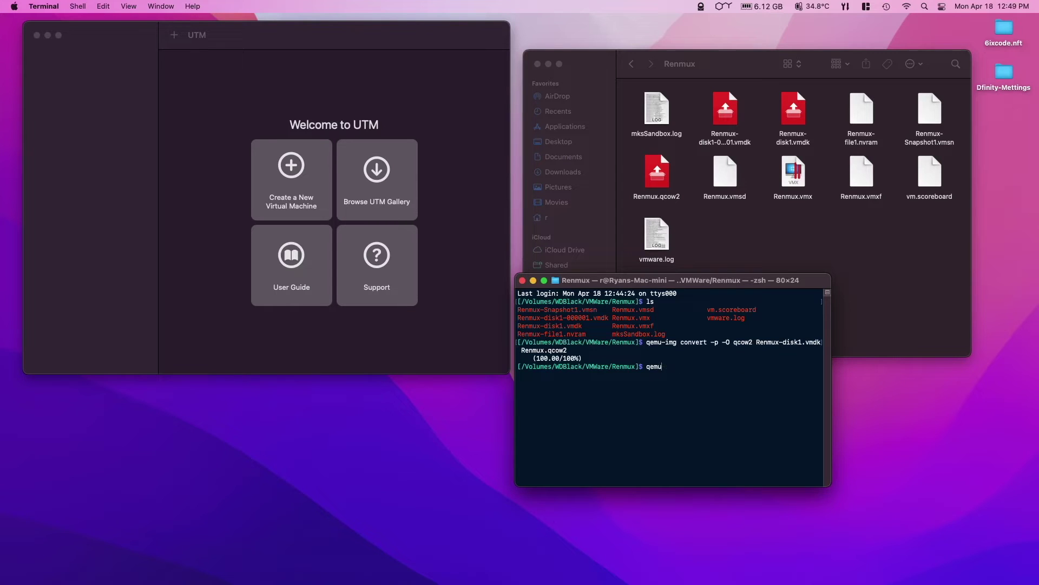
Close the terminal window and start creating a new virtual machine in UTM with the Emulate option
click(522, 280)
click(295, 182)
click(295, 183)
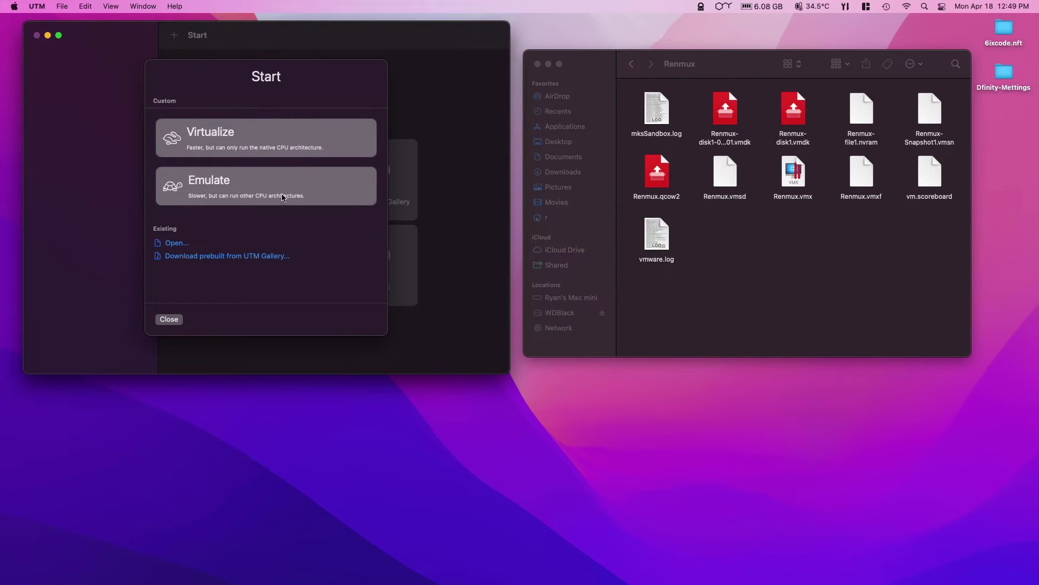
click(282, 192)
click(280, 181)
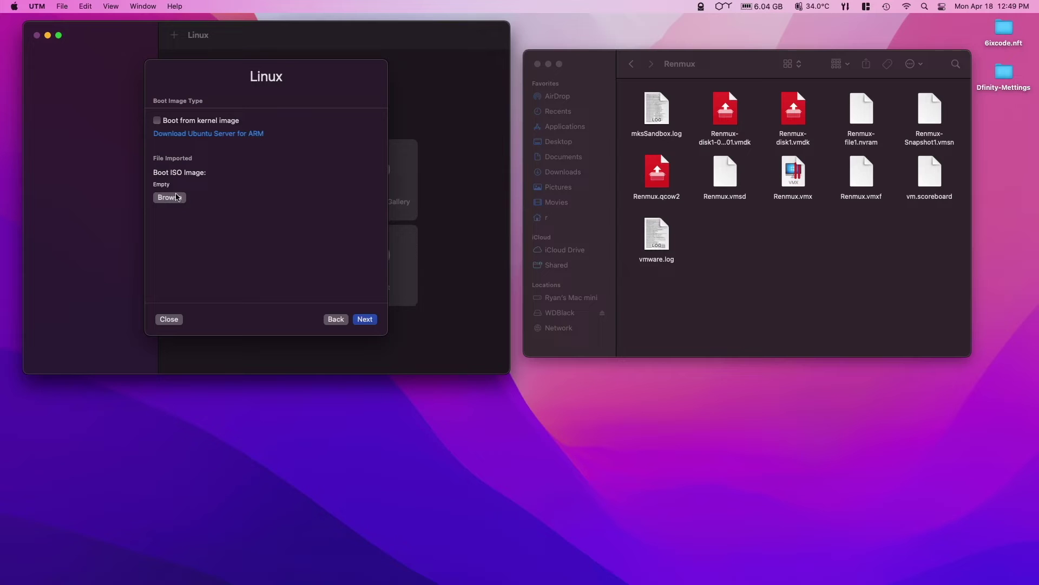
click(362, 321)
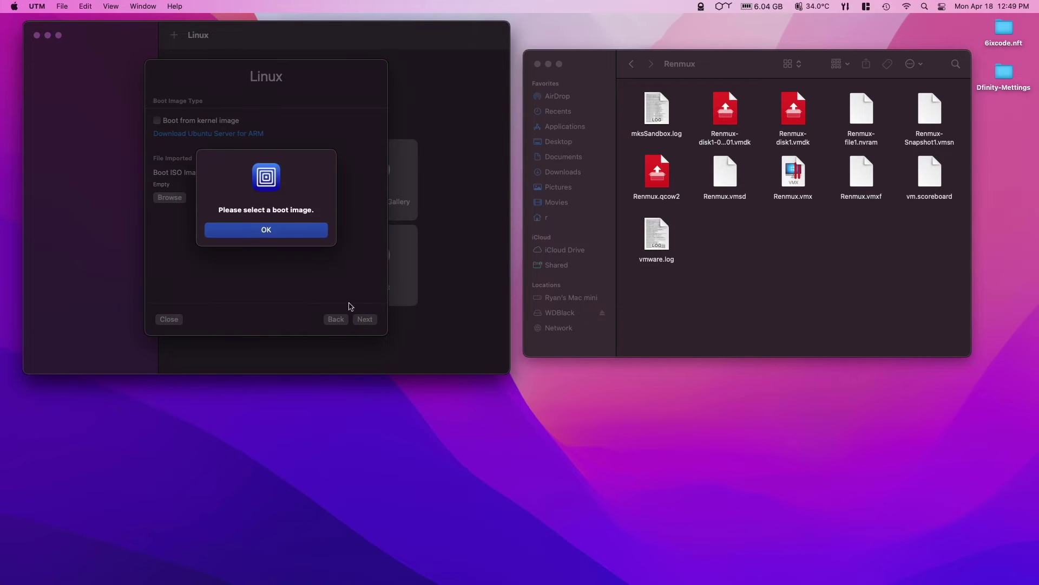
click(296, 231)
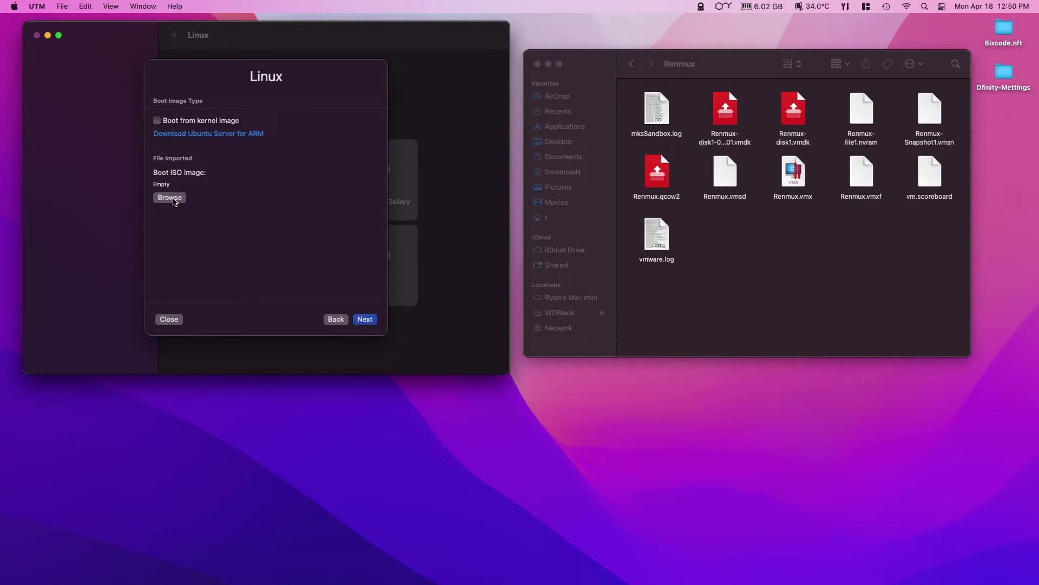
click(157, 120)
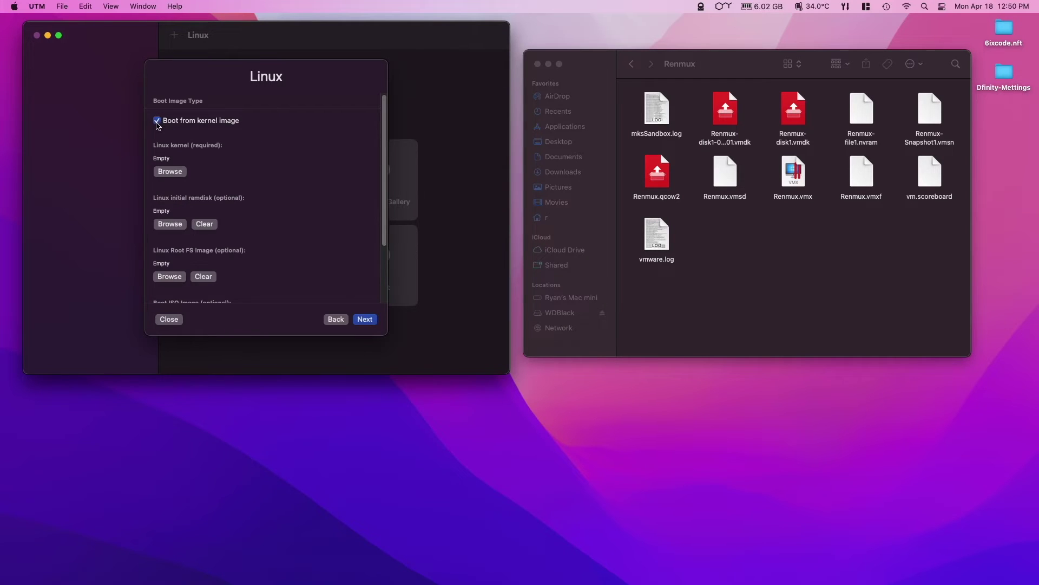
click(157, 122)
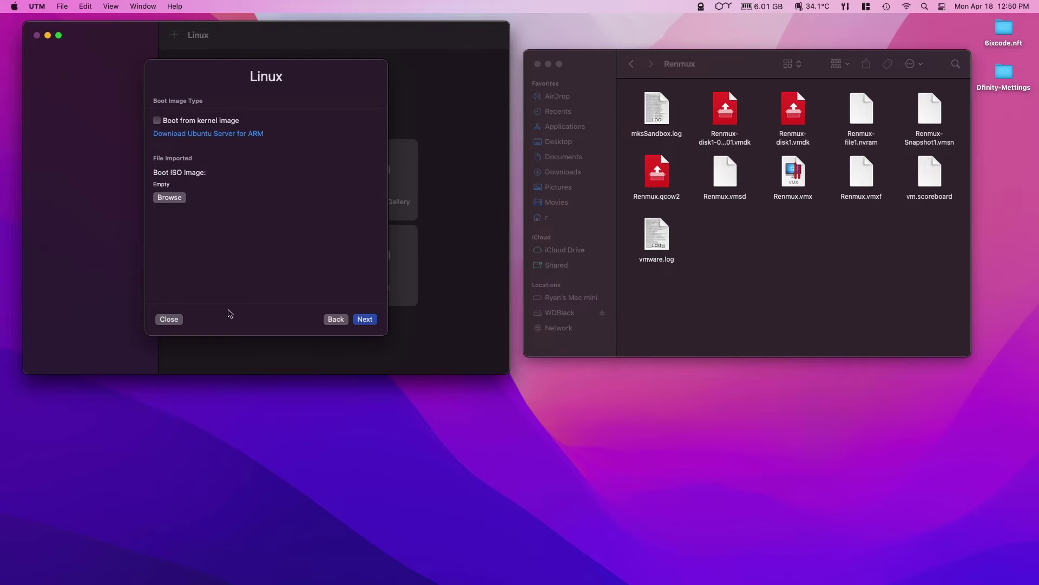
click(333, 321)
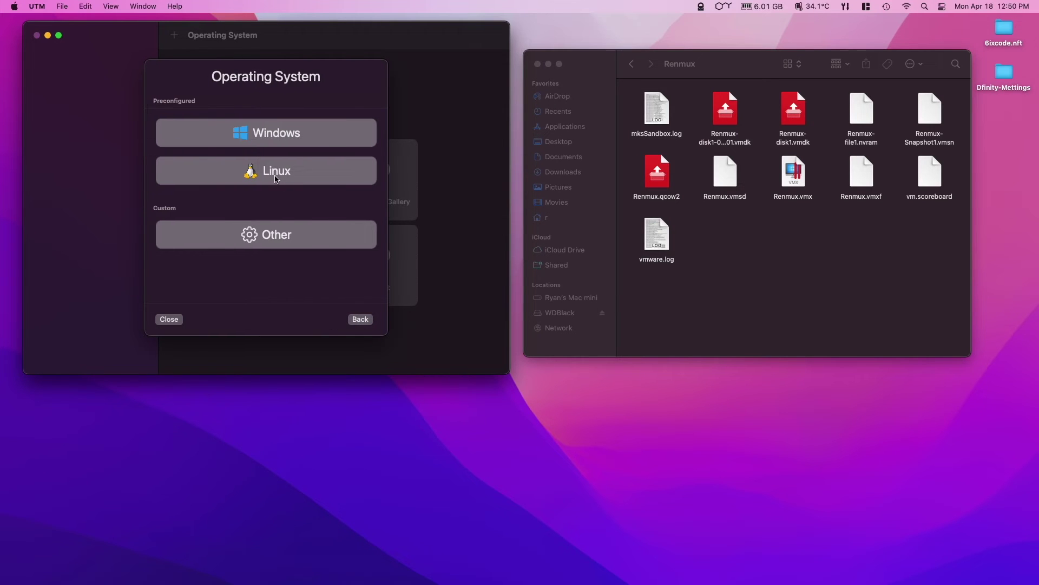
Choose Other as the new virtual machine's operating system and skip the ISO boot
click(278, 241)
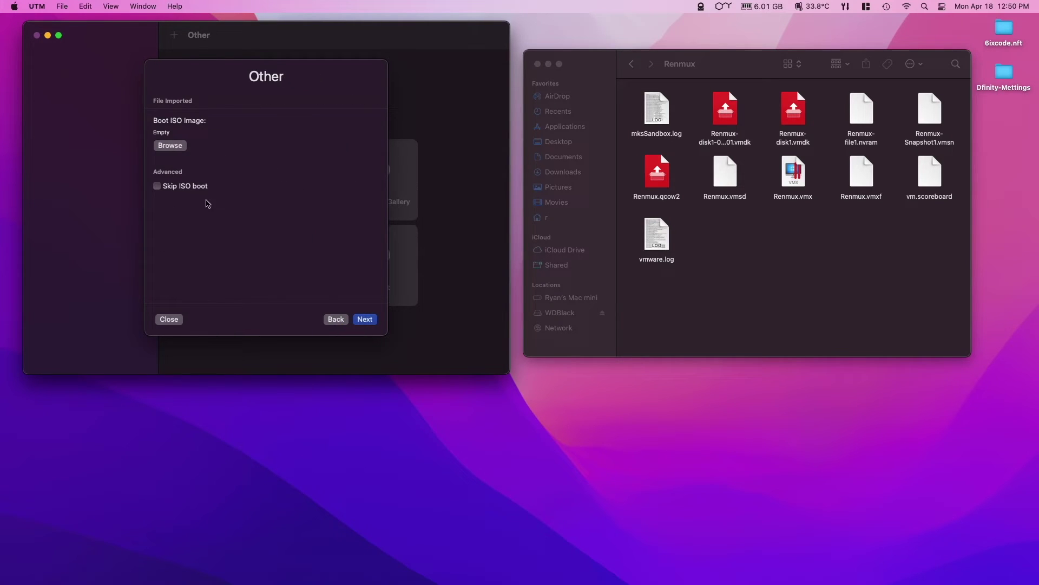
click(157, 186)
click(364, 320)
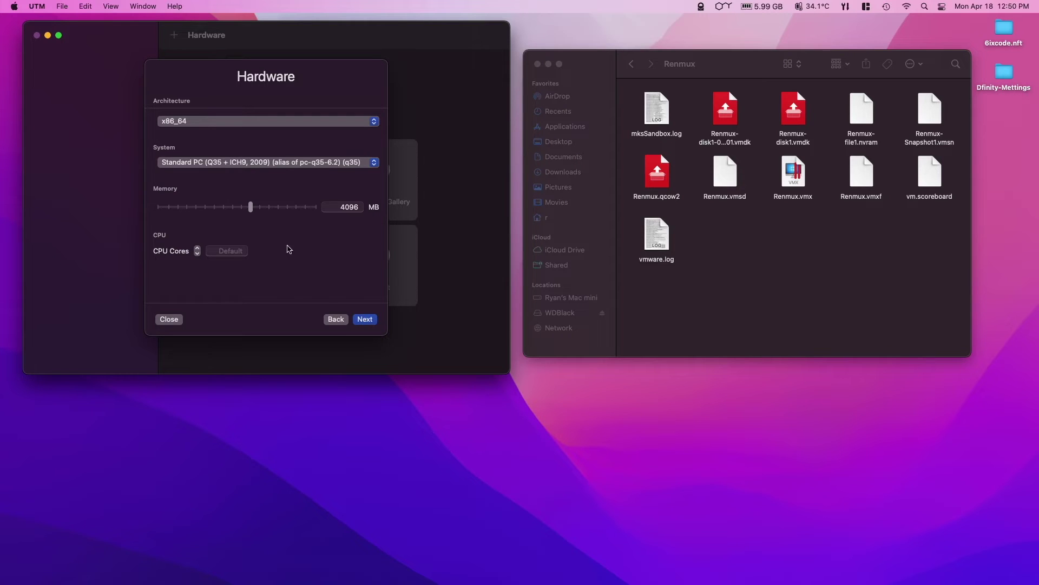
Set the virtual machine's memory to 2048 MB and its storage size to 1 GB, keeping the default shared directory settings
drag(251, 207, 233, 208)
click(365, 319)
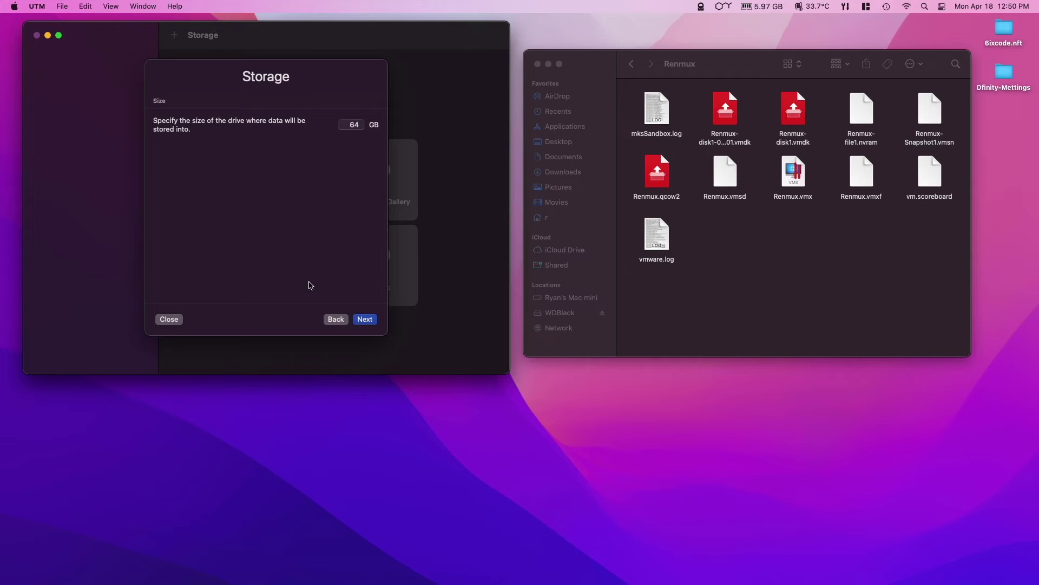
double_click(347, 130)
text(1)
click(368, 320)
click(365, 319)
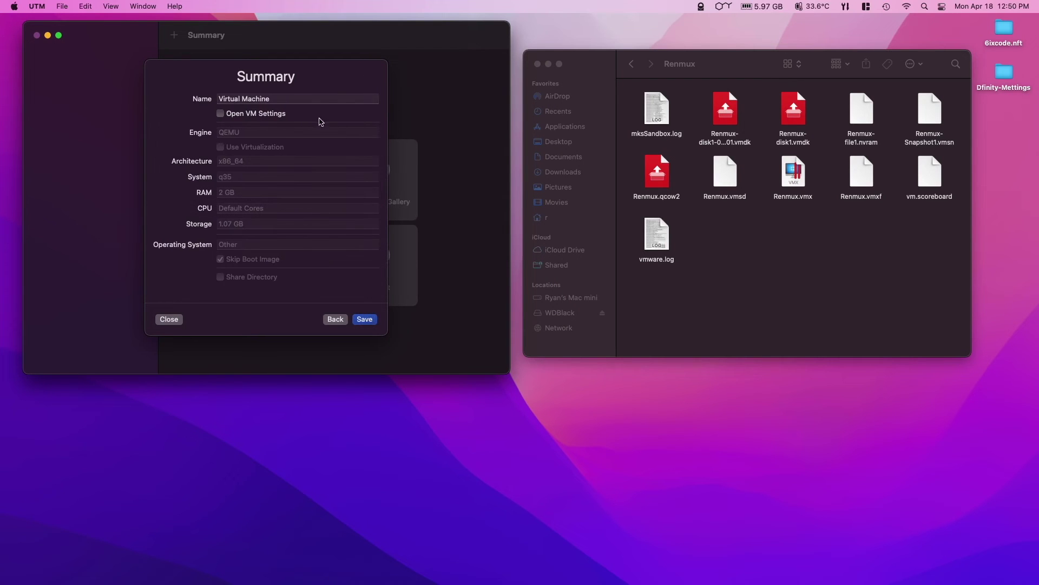
Name the virtual machine Renmux and save it
drag(278, 98, 210, 100)
key(BackSpace)
text(Renmux)
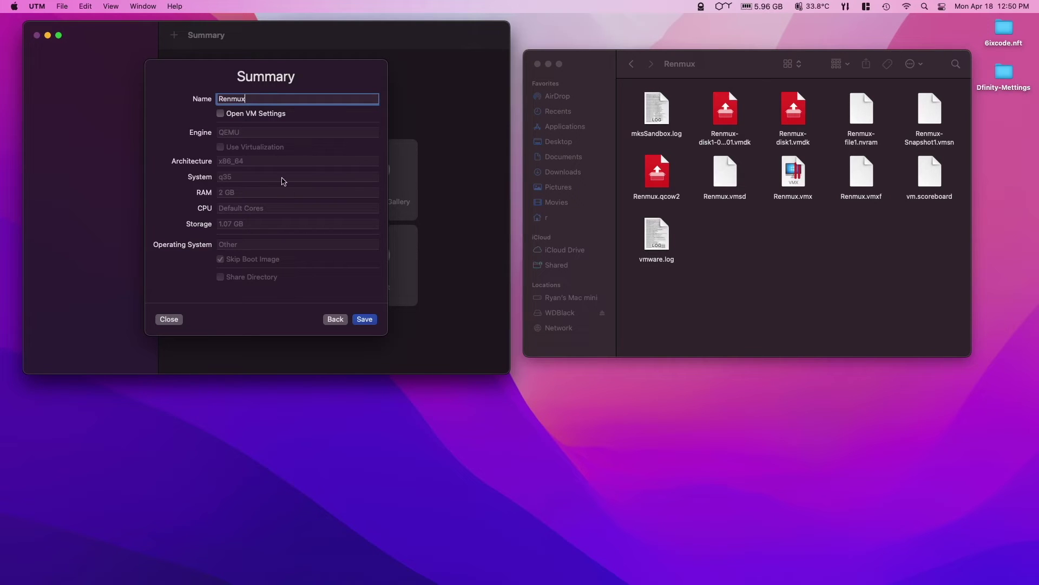
click(361, 321)
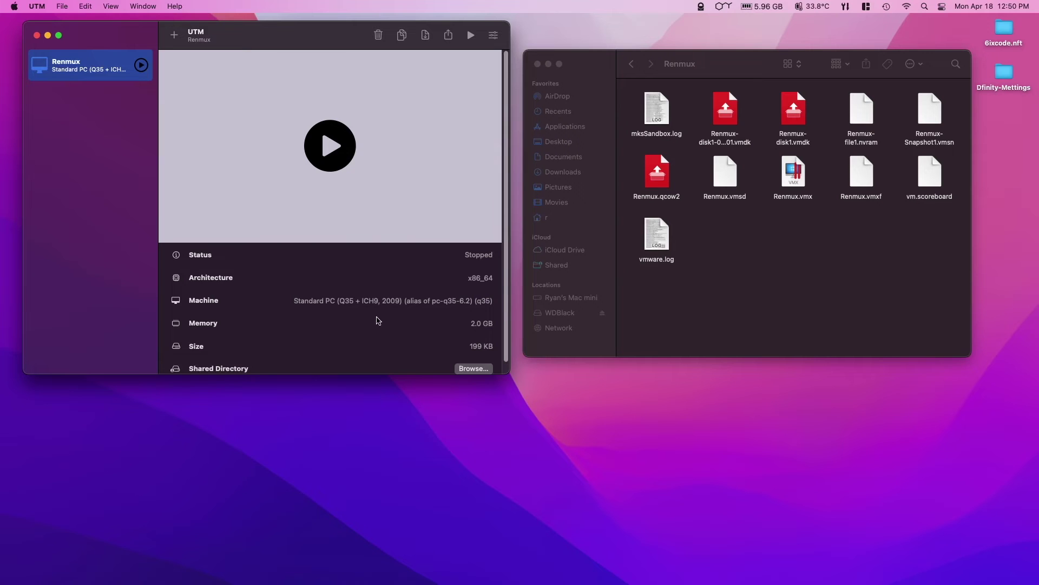
Open the Renmux virtual machine's settings for editing and turn off UEFI Boot in the QEMU tweaks
right_click(101, 65)
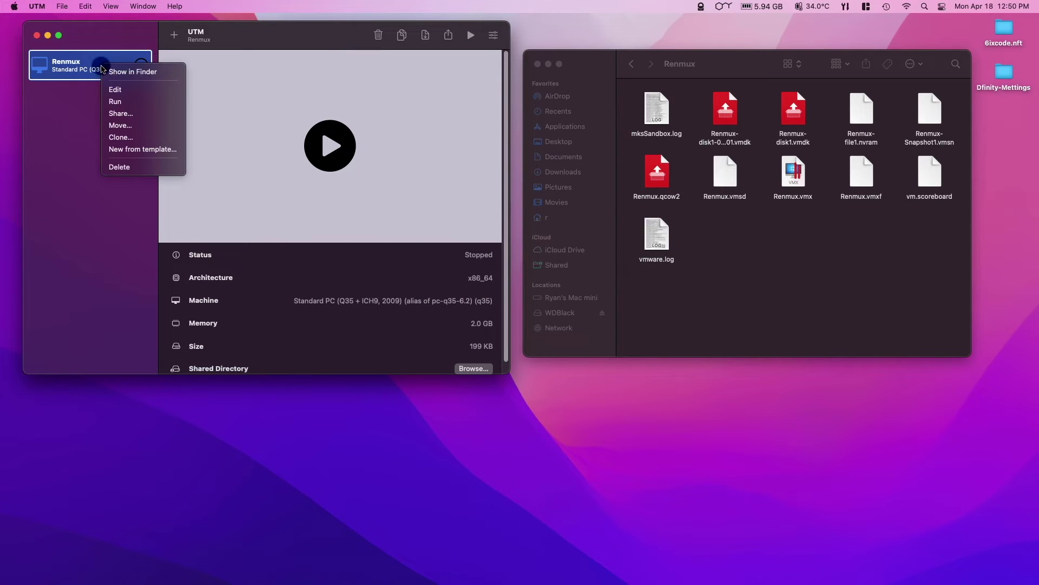
click(122, 91)
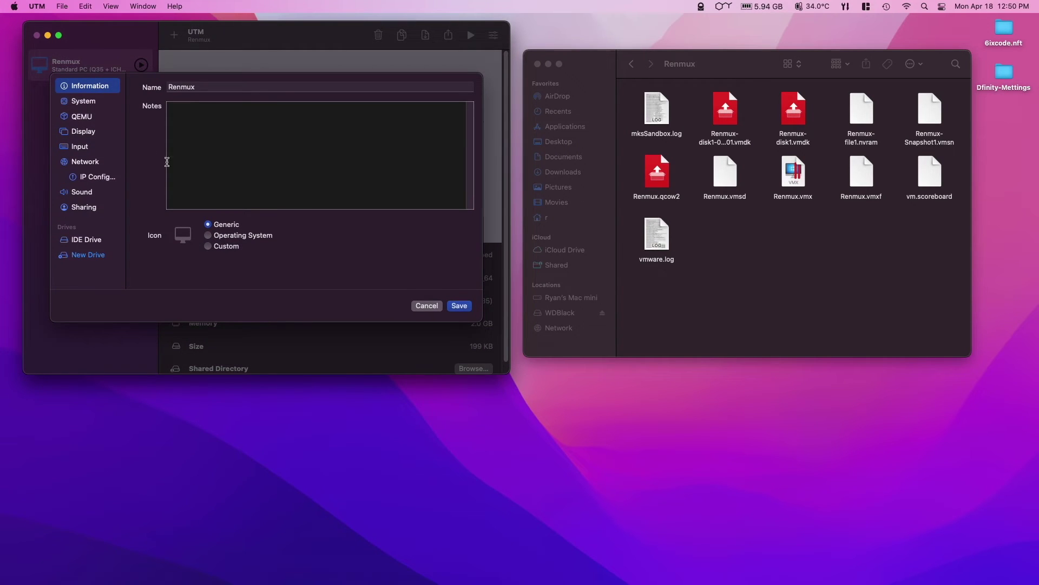
click(81, 96)
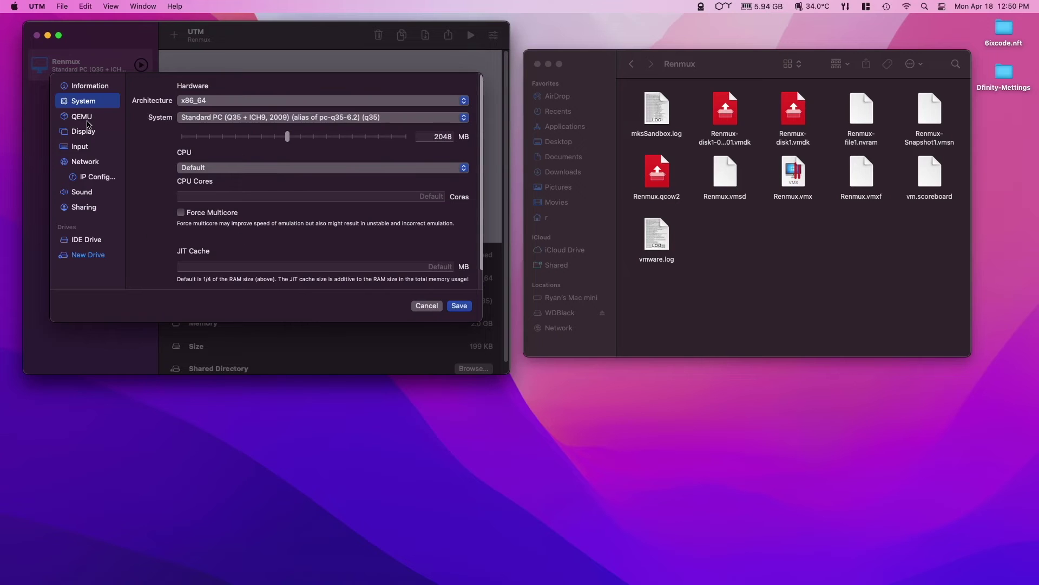
click(88, 118)
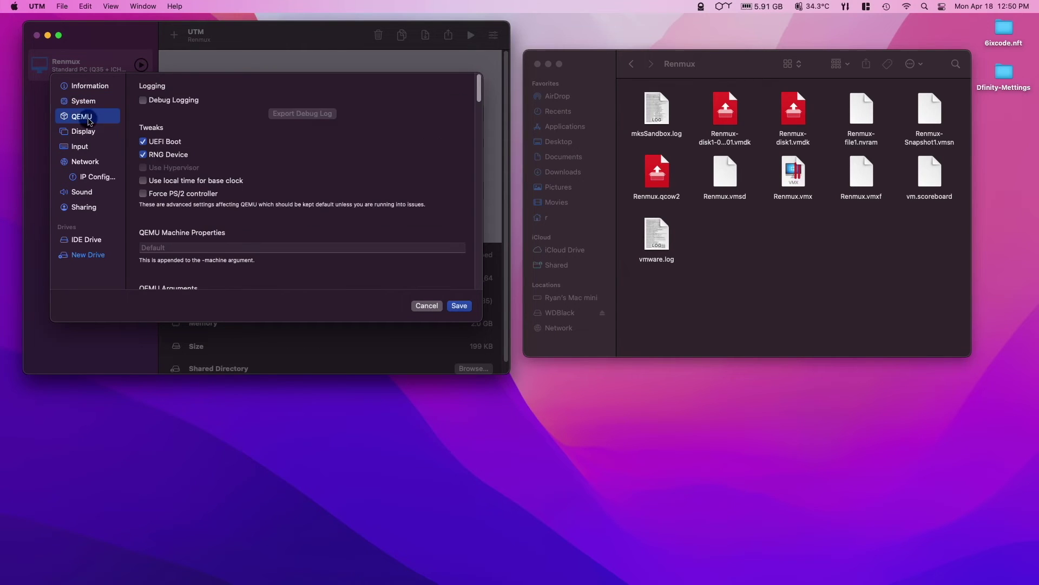
click(144, 142)
Replace the virtual machine's existing IDE drive with Renmux.qcow2 imported from the Renmux folder on WDBlack, and save the settings
click(89, 242)
click(217, 146)
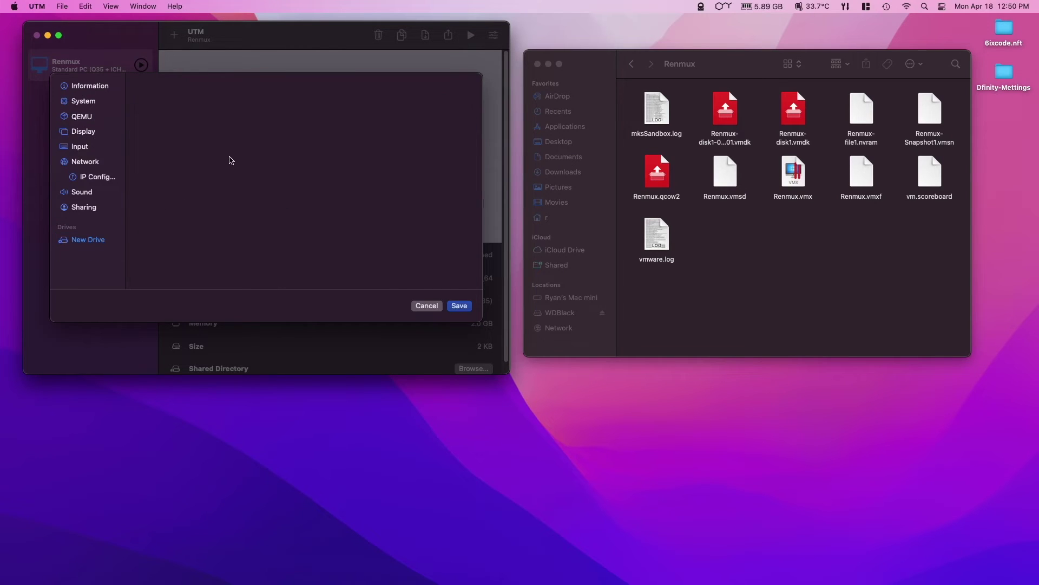
click(86, 240)
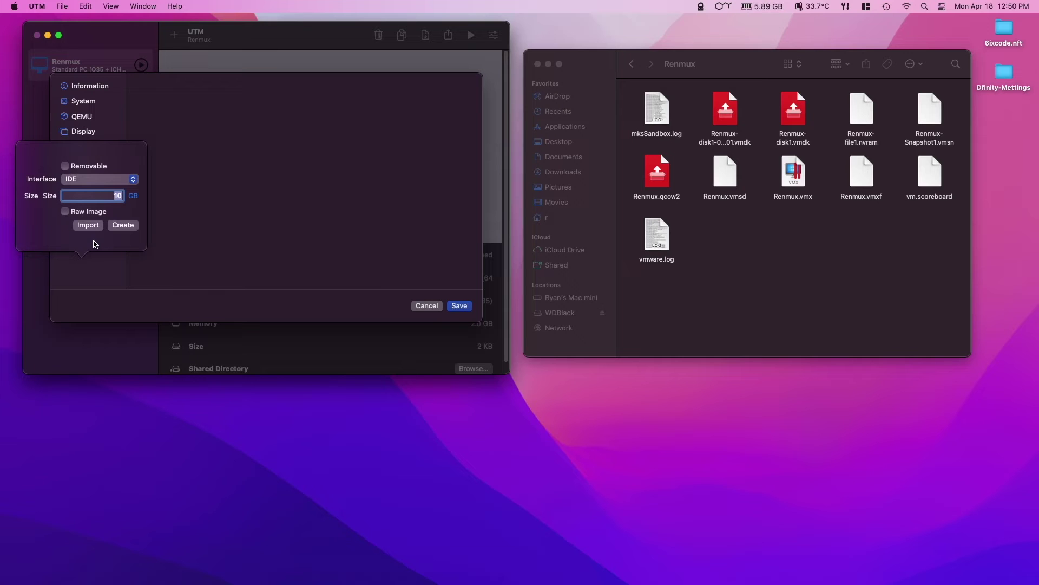
click(90, 227)
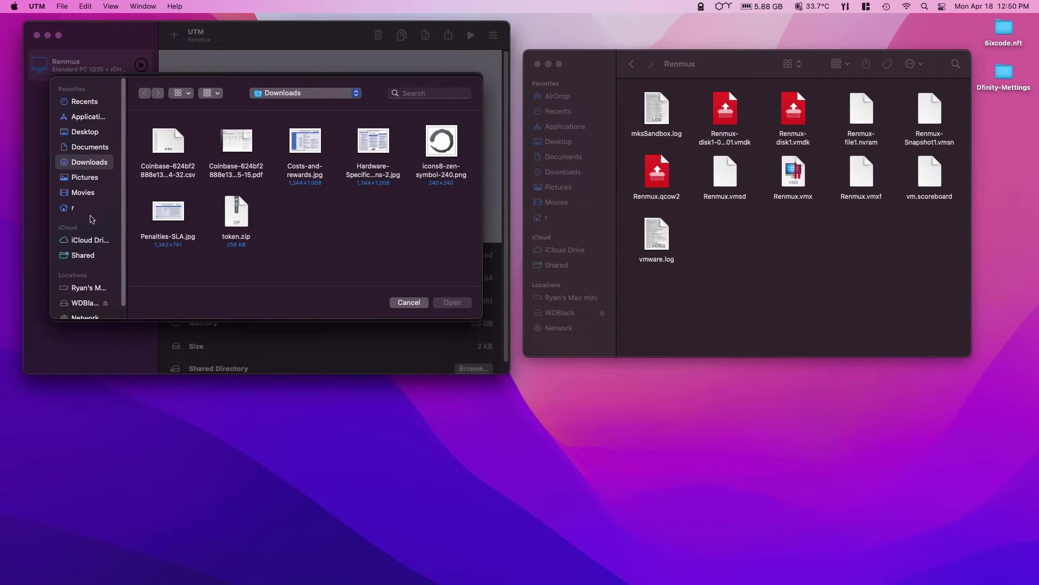
click(88, 303)
double_click(172, 206)
double_click(277, 142)
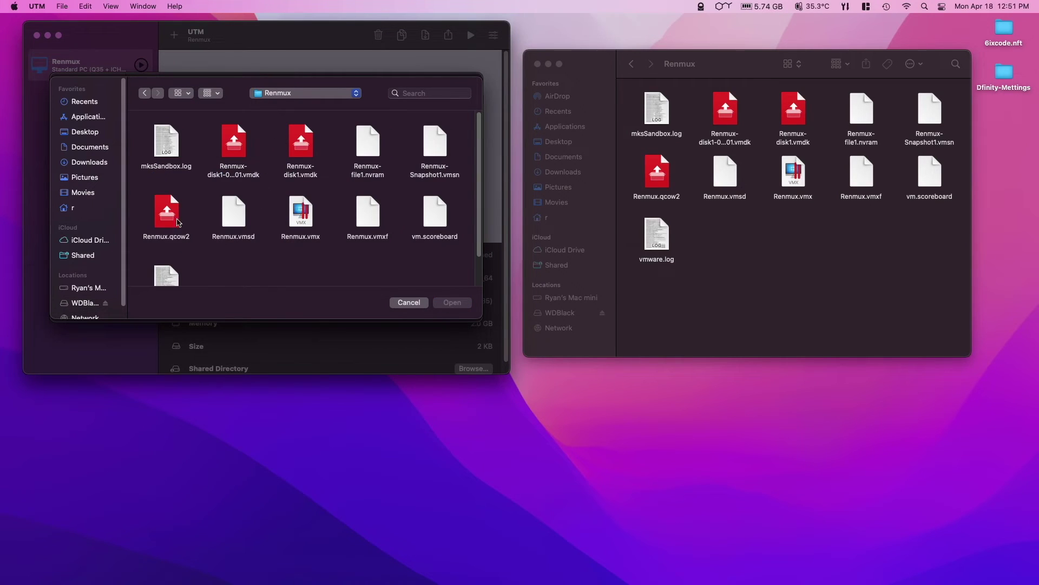
click(167, 214)
click(458, 303)
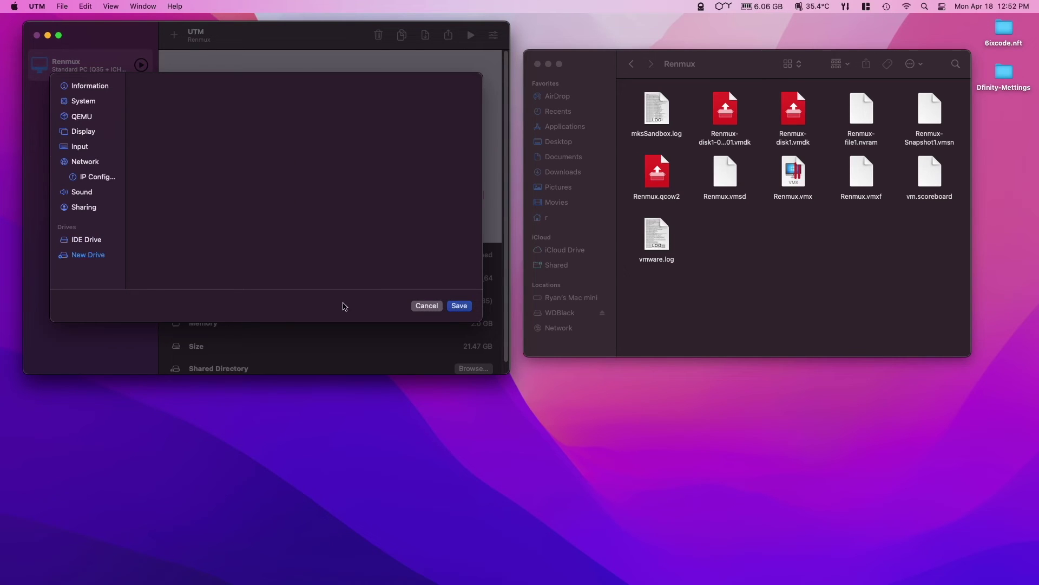
click(99, 239)
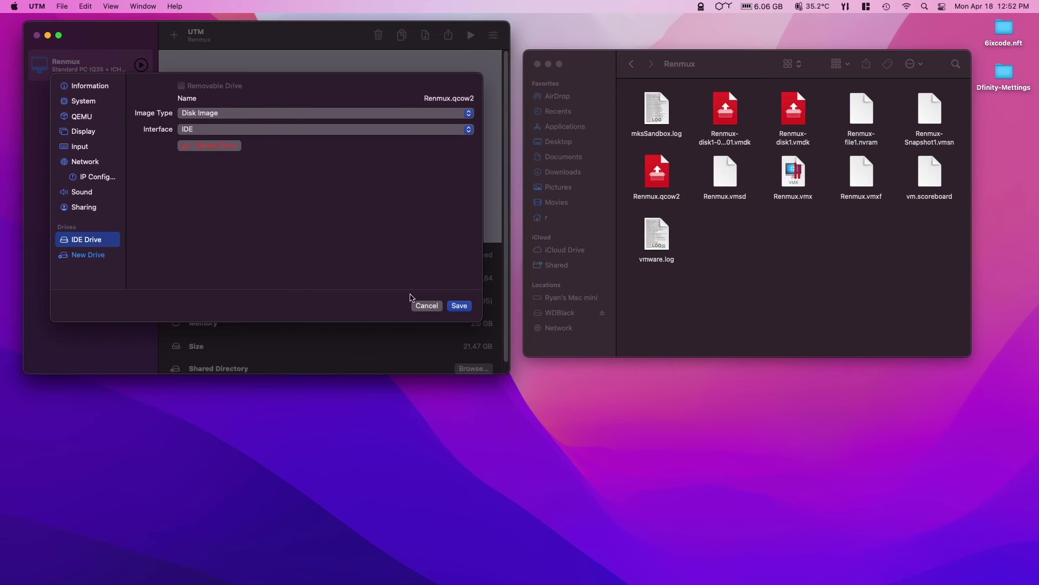
click(459, 305)
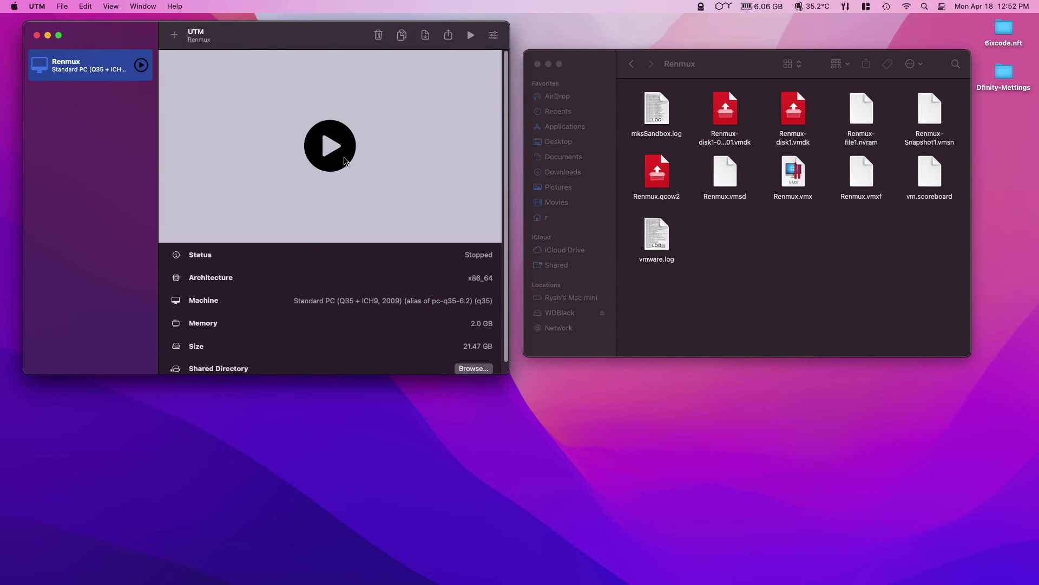
Start the Renmux virtual machine and make room for its window by closing the Renmux folder window and moving the display aside
click(330, 145)
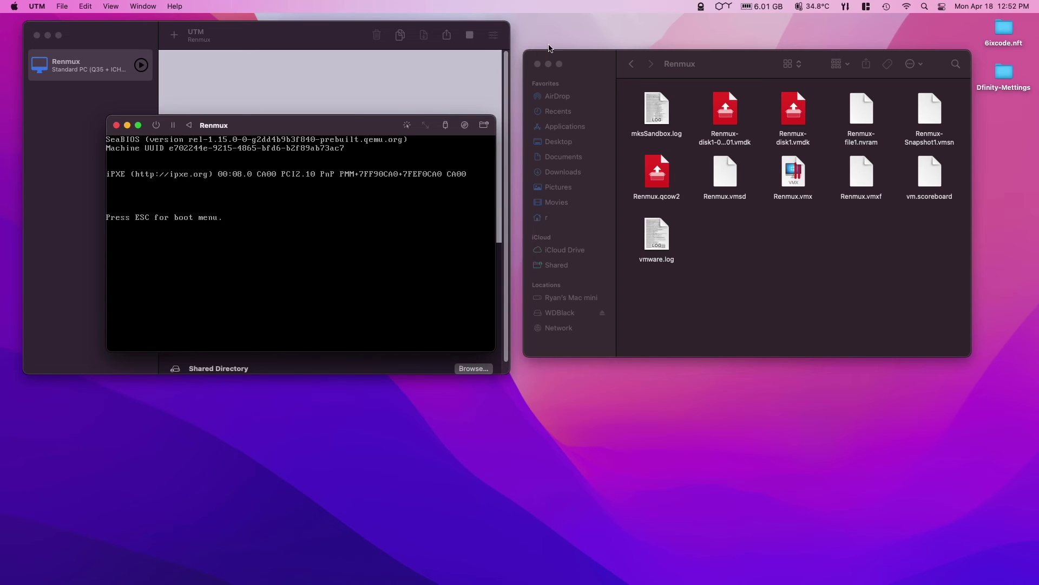
click(537, 64)
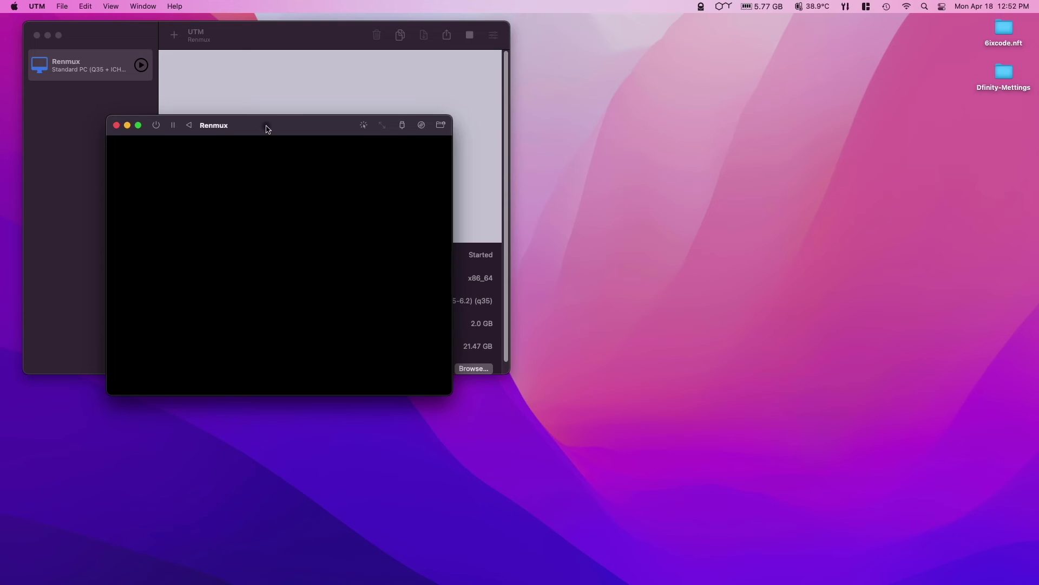
drag(267, 129, 487, 75)
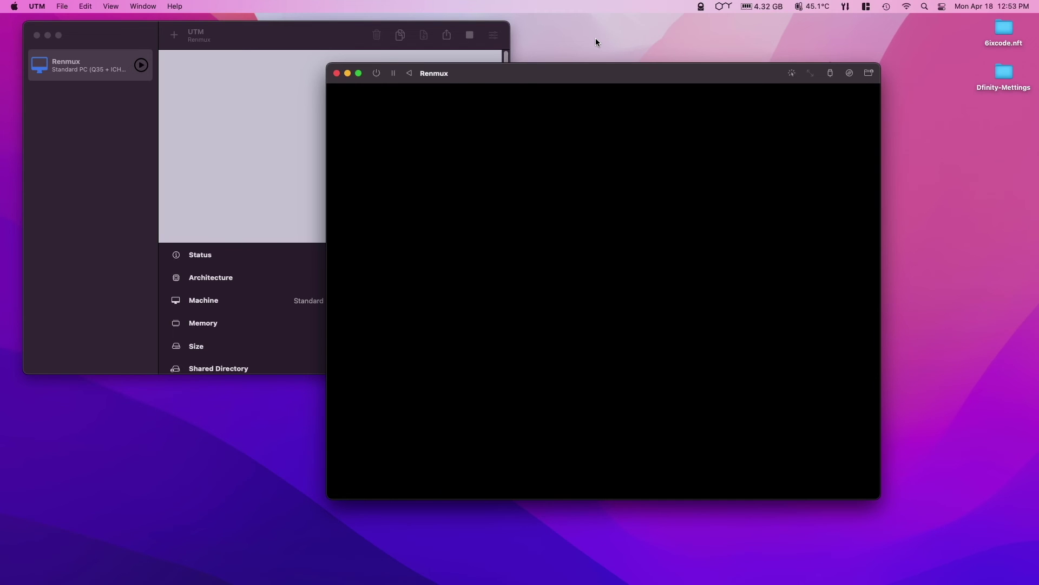
drag(617, 76, 605, 62)
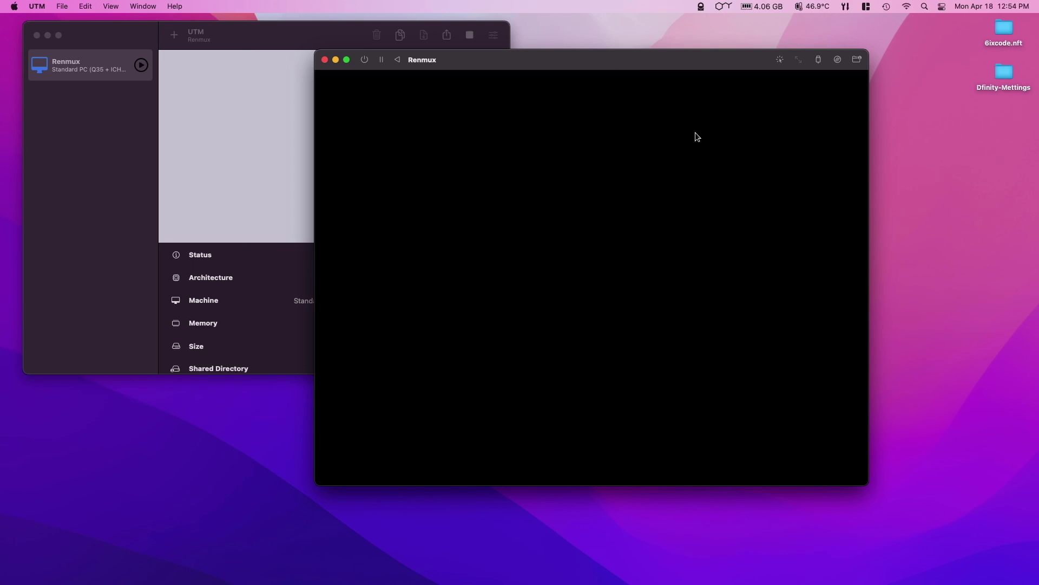
click(745, 72)
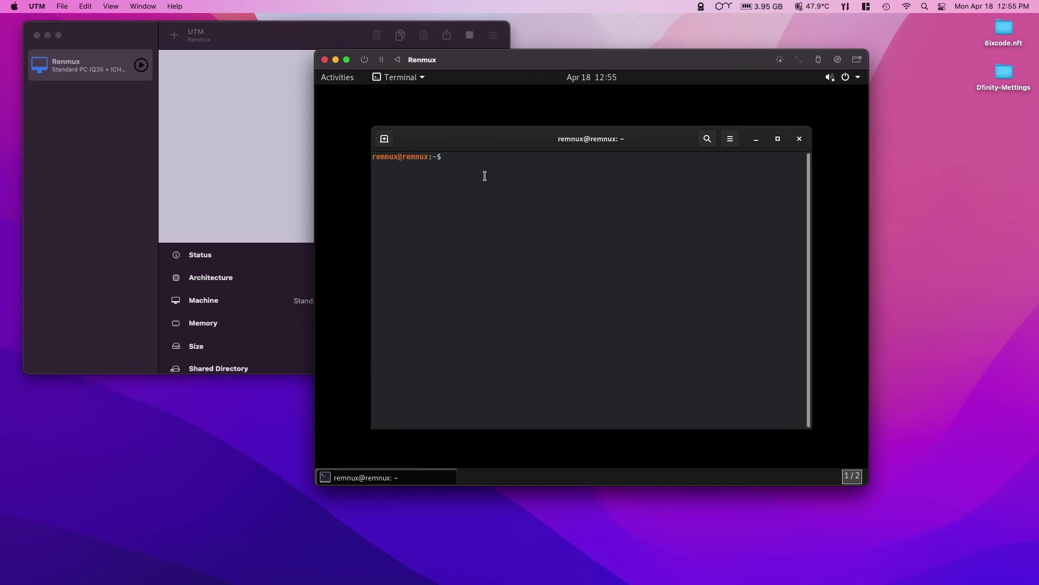
Run whoami in the virtual machine's terminal and enter ;-) at the next prompt without running it
text(whoami)
key(Return)
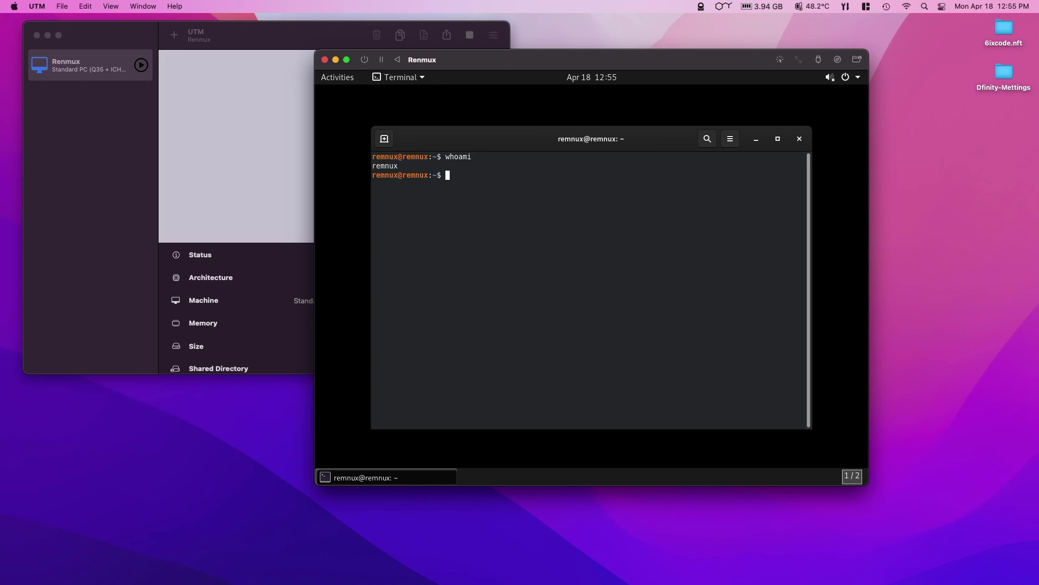
text(;-))
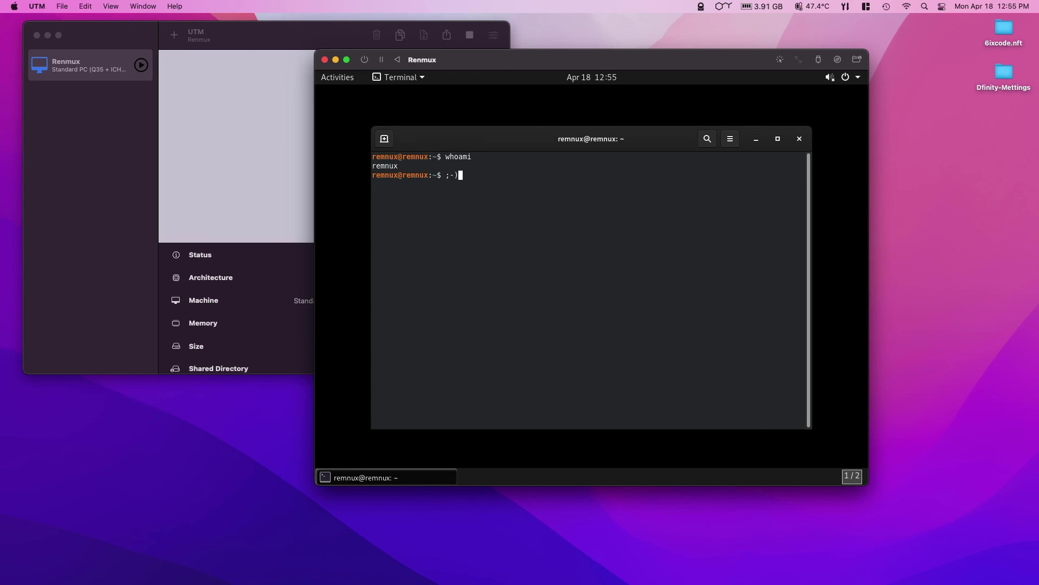